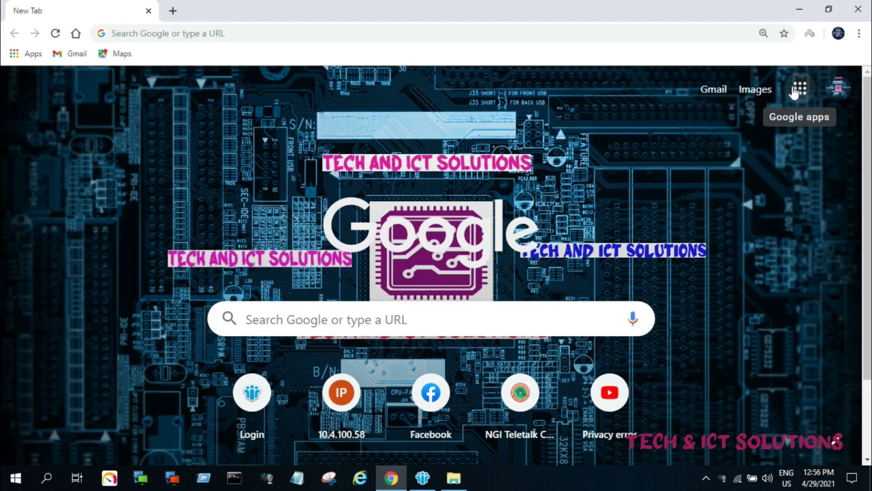
Open Gmail from the Google apps grid and step through Social, Promotions, then Updates
click(797, 91)
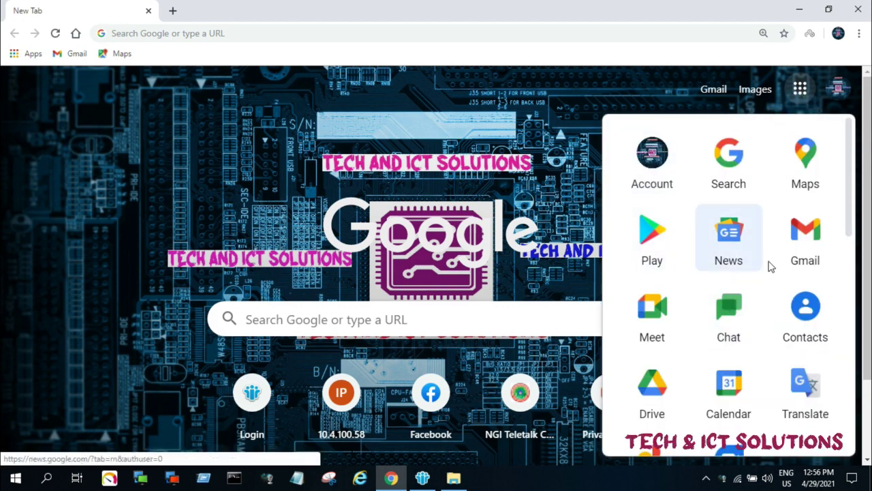
click(809, 245)
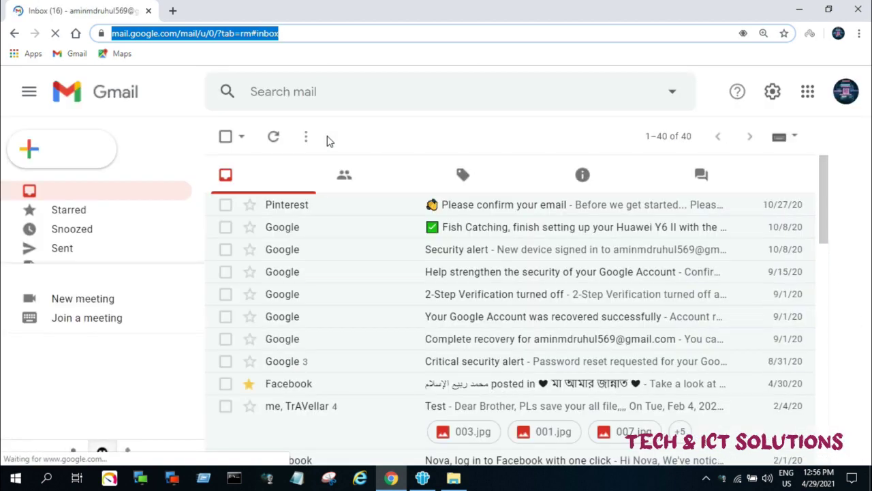
click(366, 177)
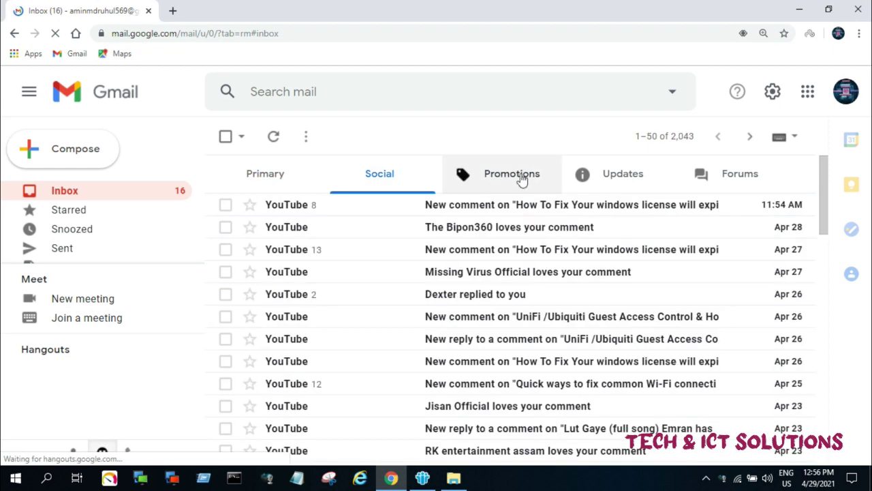
click(520, 179)
click(607, 176)
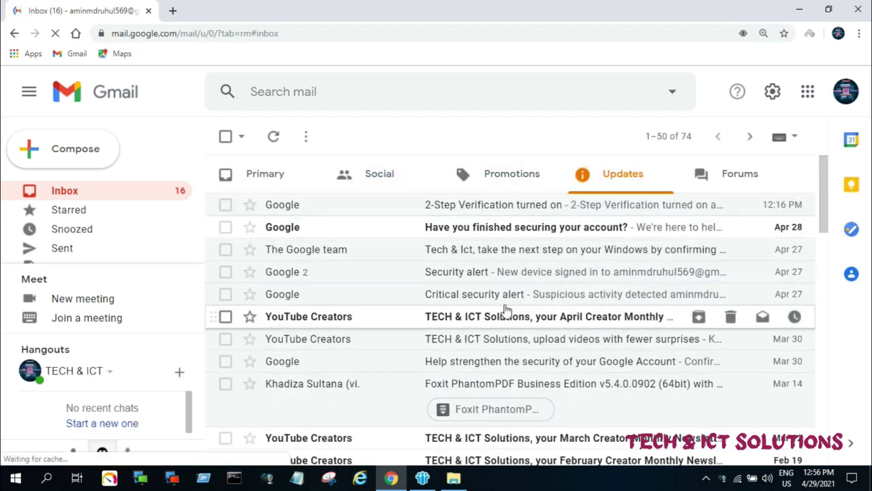
Open the Critical security alert email and read its Suspicious activity detected warning
click(566, 296)
scroll(577, 268, down, 3)
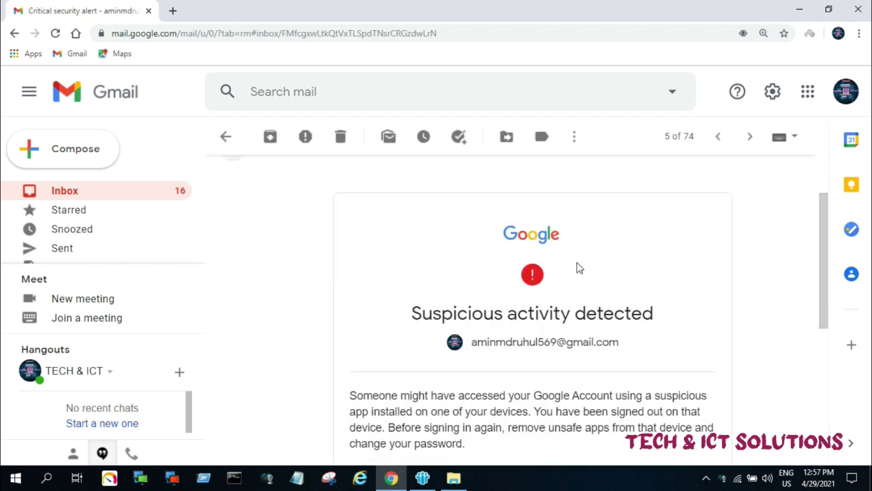
click(859, 33)
click(859, 36)
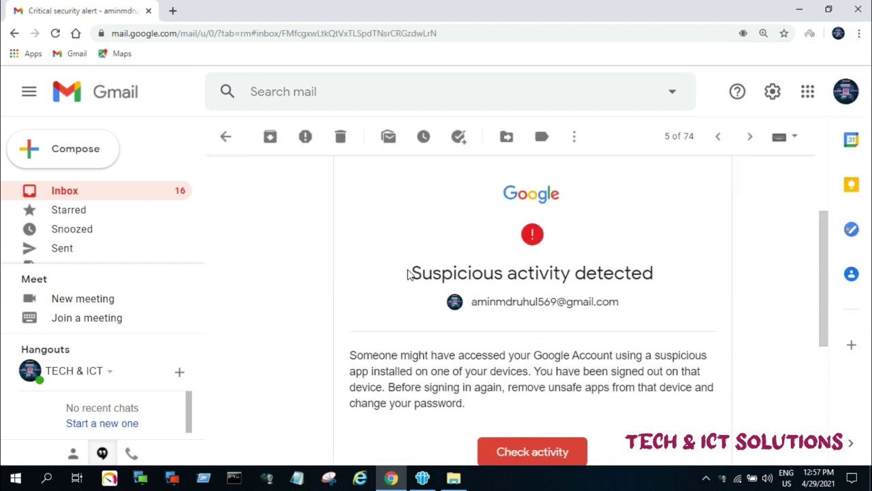
drag(407, 273, 655, 272)
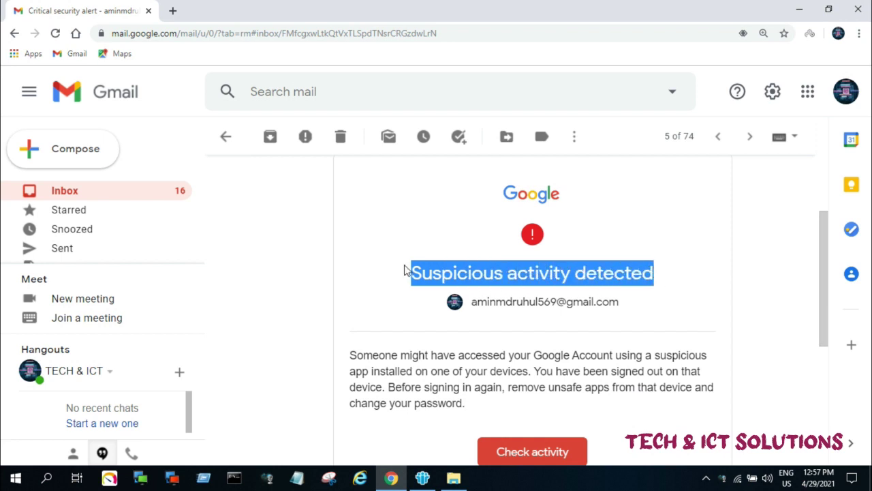
scroll(411, 321, down, 1)
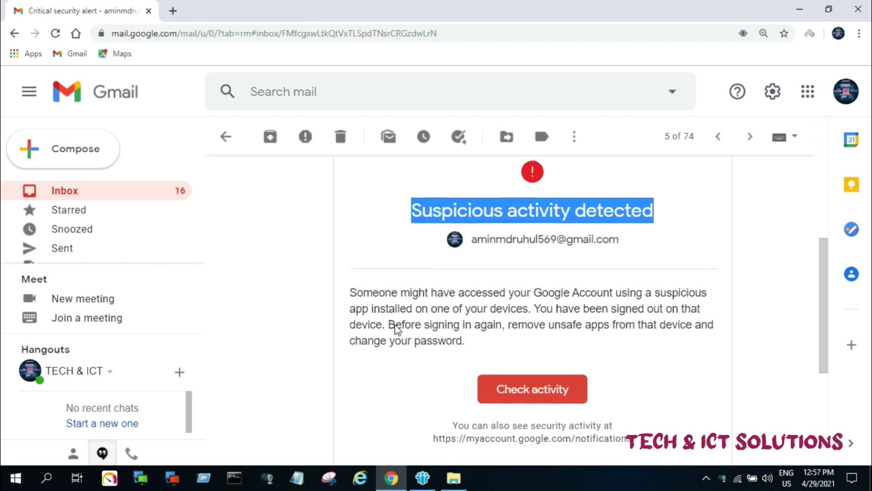
drag(351, 291, 695, 287)
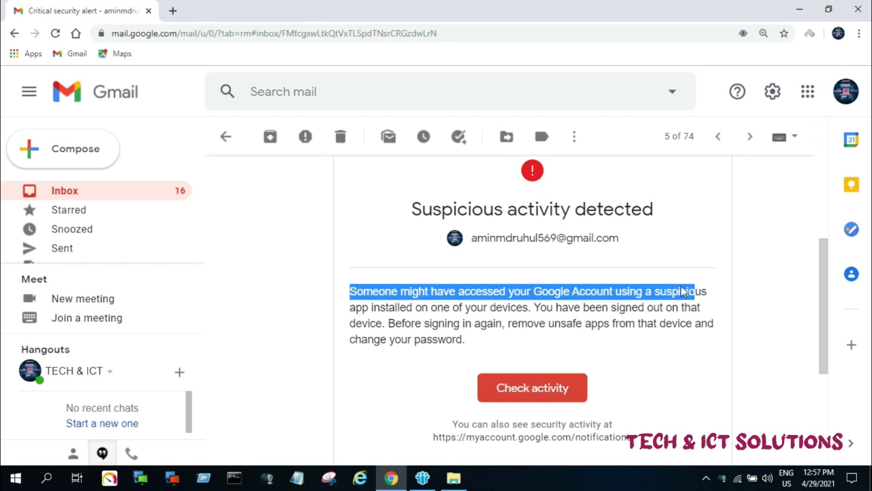
drag(350, 310, 698, 307)
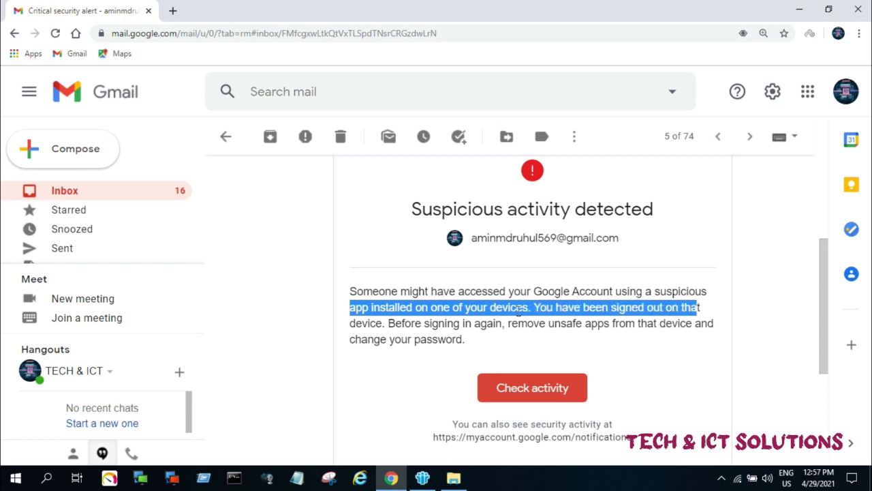
drag(503, 324, 710, 321)
drag(353, 339, 444, 341)
Follow the email's Check activity link to the account's Recent security activity page
scroll(563, 329, down, 1)
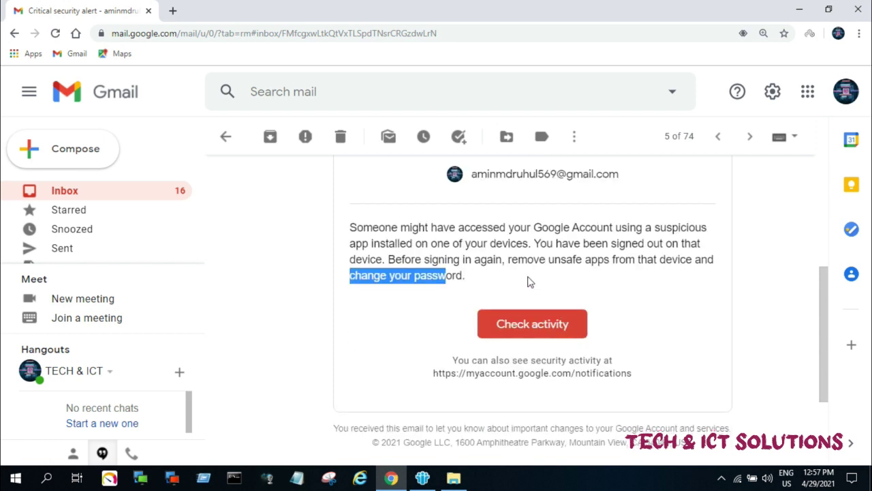
click(504, 270)
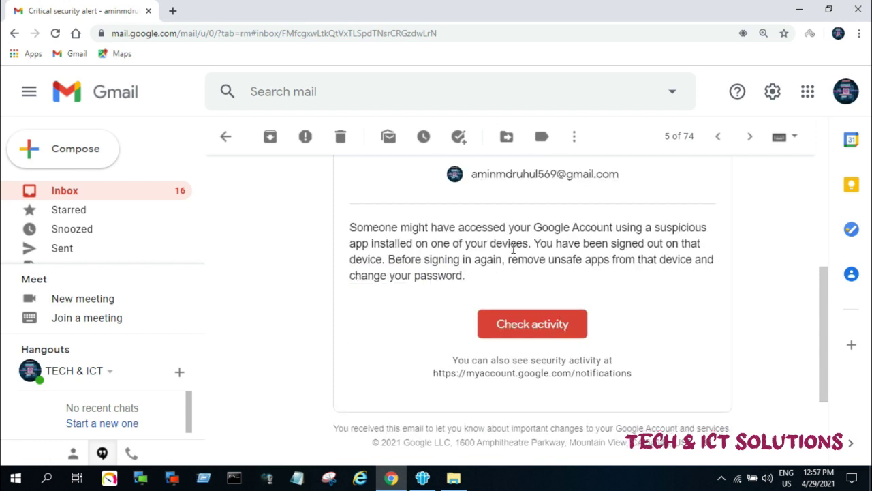
scroll(518, 255, down, 1)
click(537, 260)
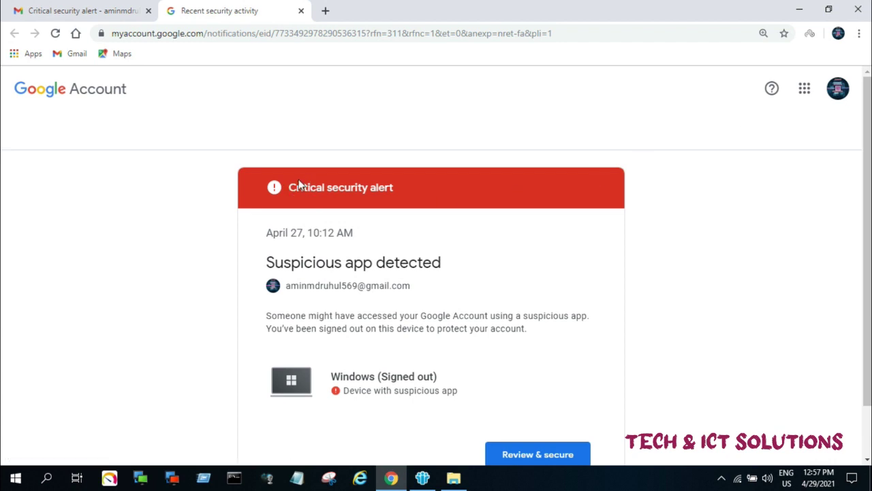
Review the suspicious Windows app alert, dismiss the feedback prompt, and choose Review & secure
drag(273, 184, 304, 183)
scroll(317, 265, down, 1)
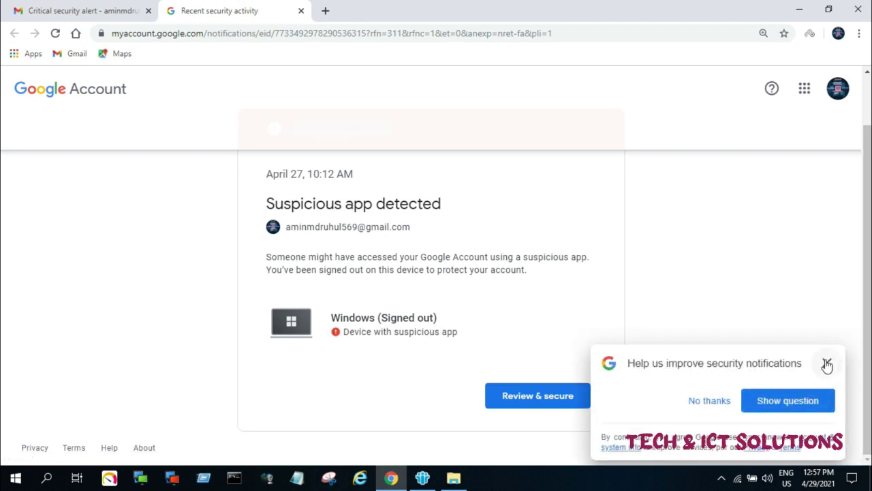
click(826, 363)
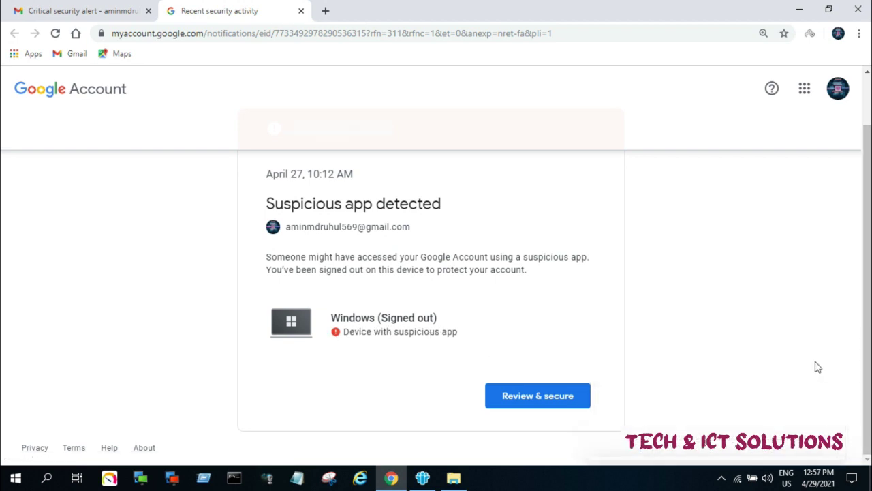
click(543, 399)
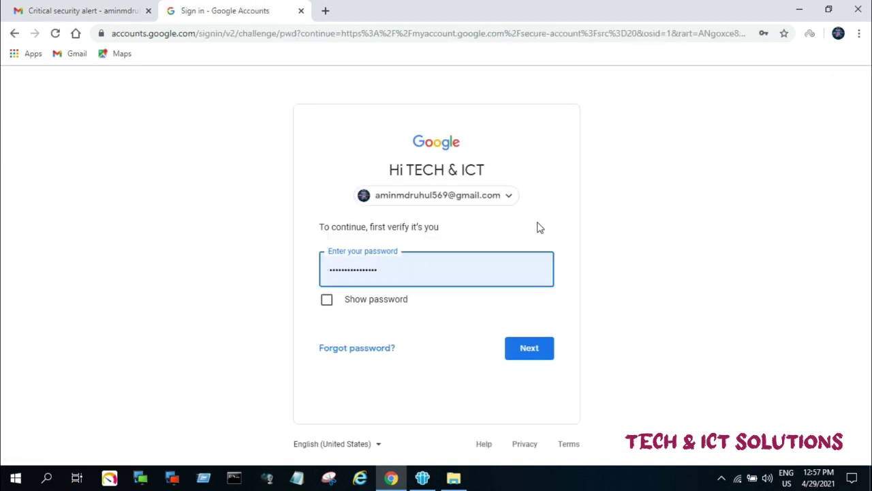
Verify identity by submitting the saved account password on the sign-in page
click(391, 270)
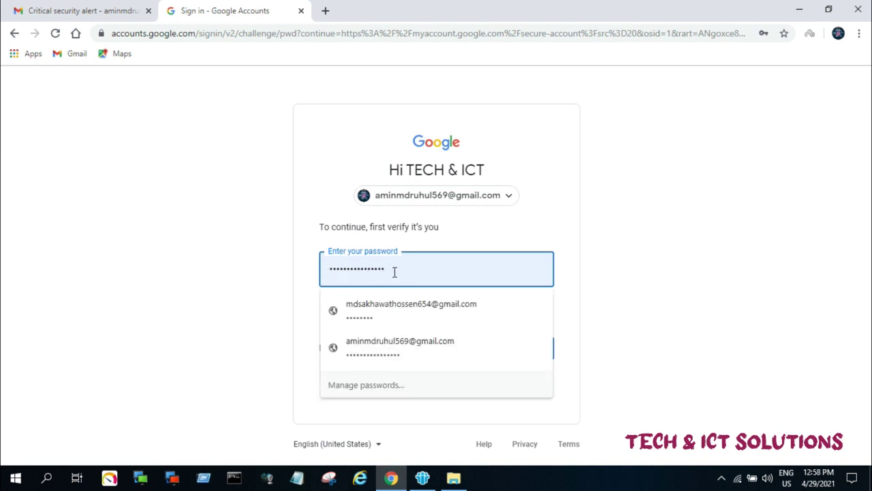
drag(395, 272, 314, 274)
click(398, 274)
click(258, 290)
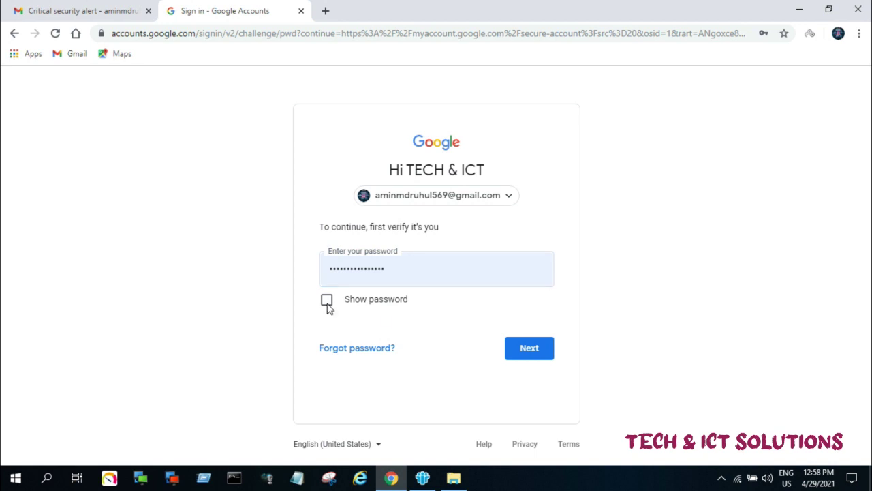
click(531, 350)
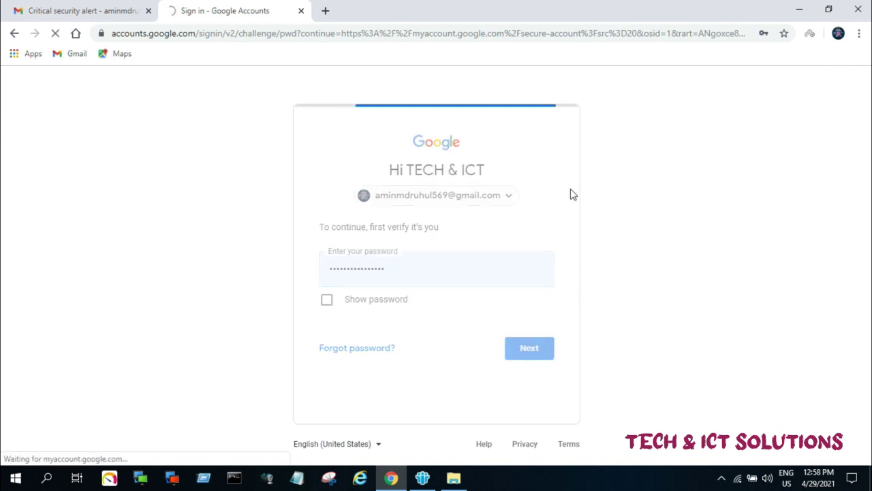
click(860, 35)
Zoom the browser page from 110% to 125%
click(859, 35)
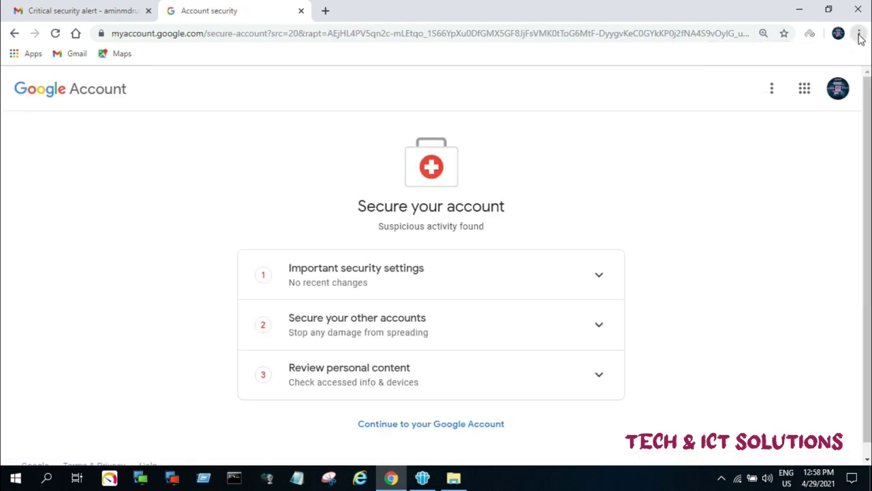
click(858, 33)
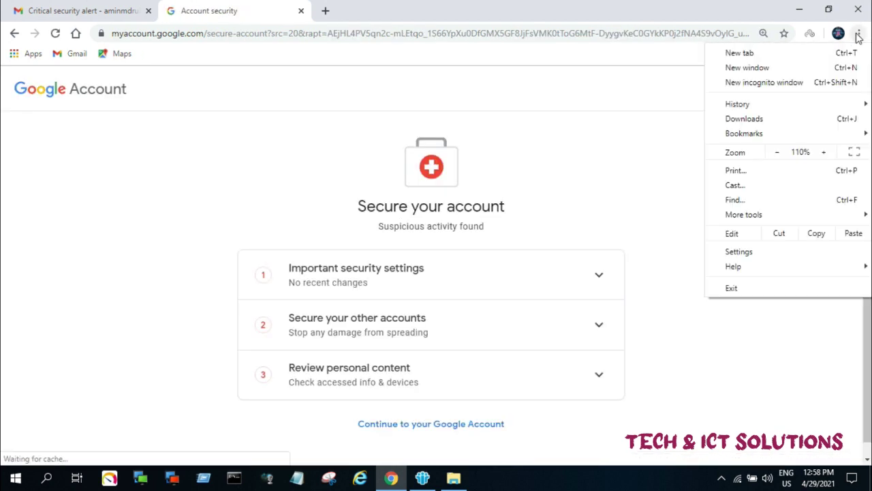
click(823, 152)
click(600, 179)
Read the Suspicious activity found notice and expand the Important security settings step
scroll(586, 177, down, 1)
scroll(584, 177, up, 1)
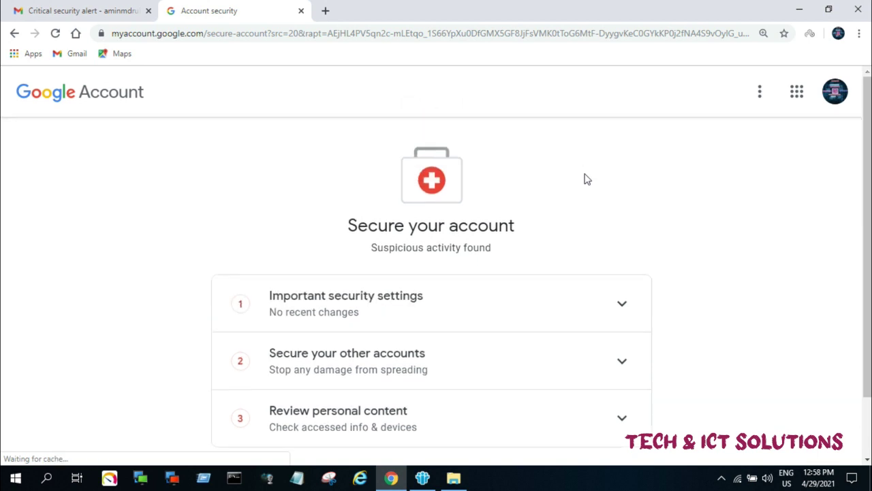
drag(341, 227, 511, 226)
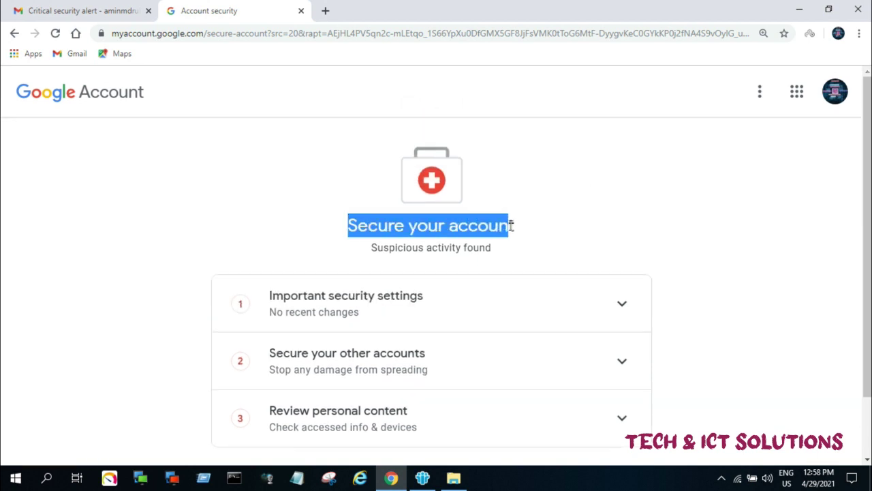
click(559, 187)
scroll(559, 187, down, 1)
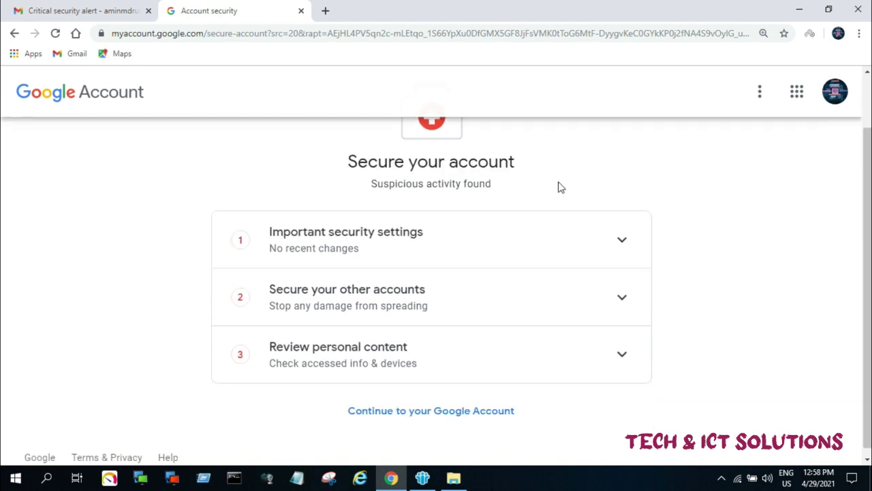
drag(383, 184, 488, 184)
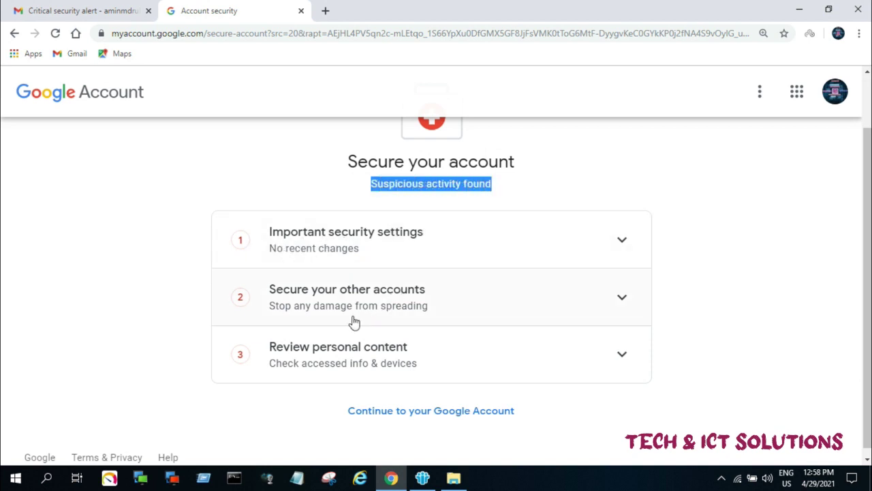
click(621, 243)
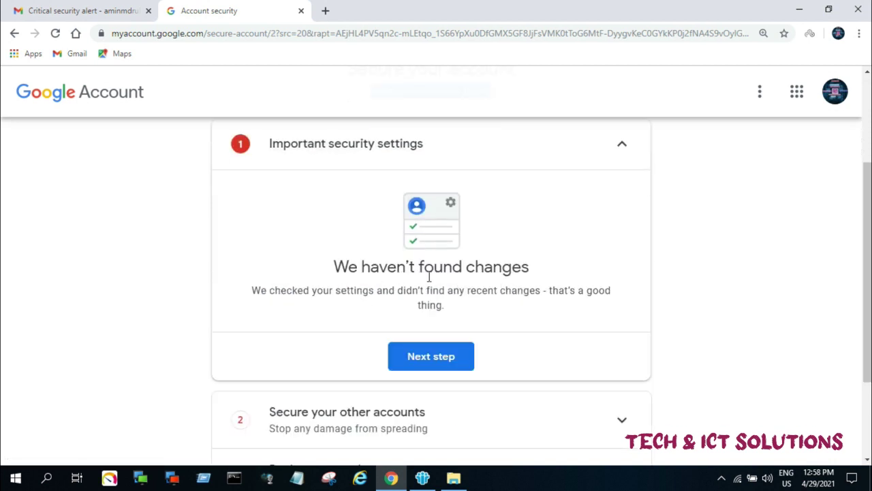
Collapse Important security settings, then expand and collapse Secure your other accounts
click(612, 162)
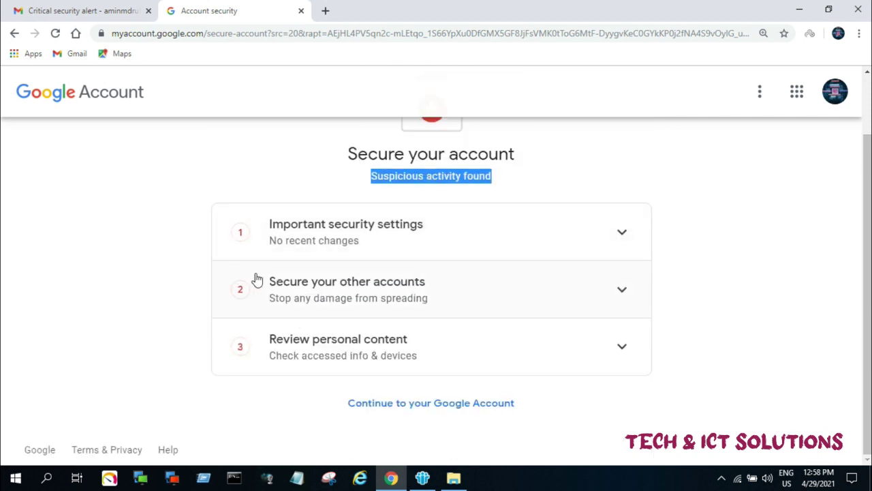
click(279, 282)
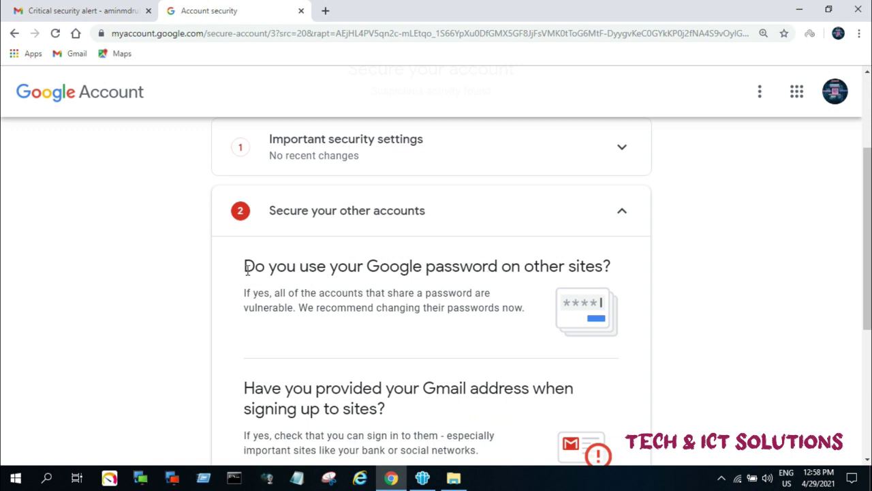
click(624, 216)
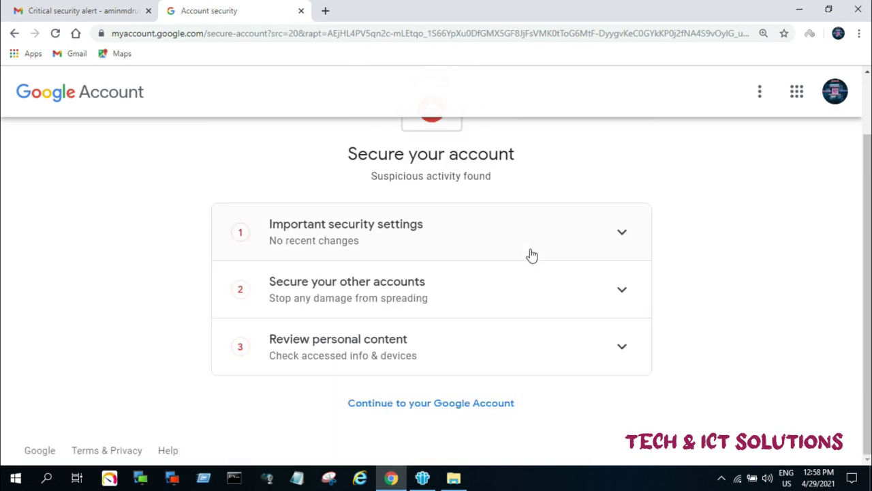
Expand the Review personal content step about the suspicious Windows app, then collapse it
click(354, 344)
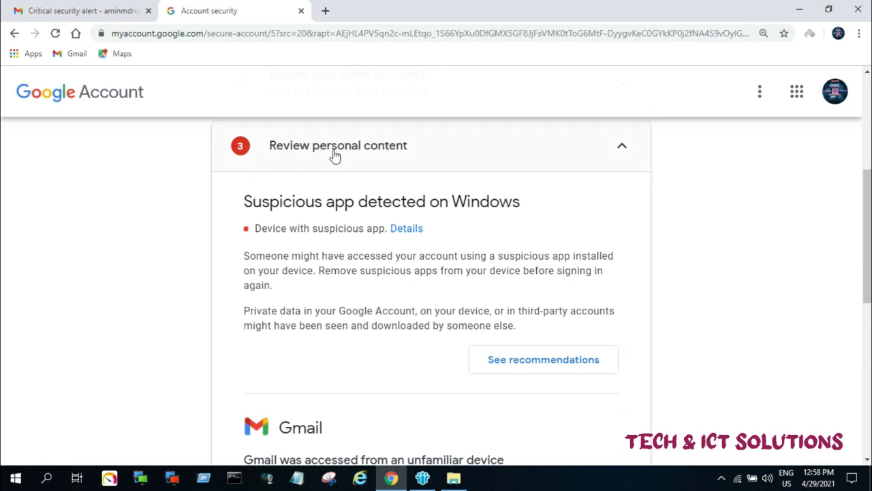
click(623, 149)
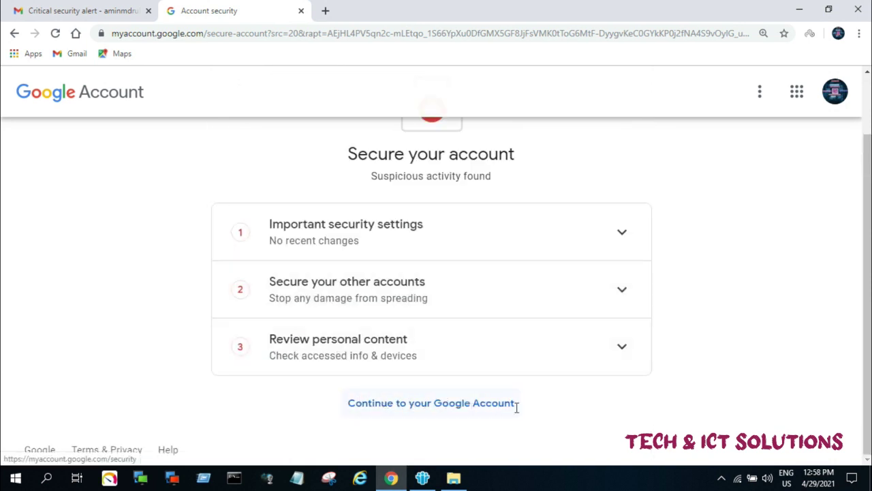
Continue to the Google Account Security page
click(454, 404)
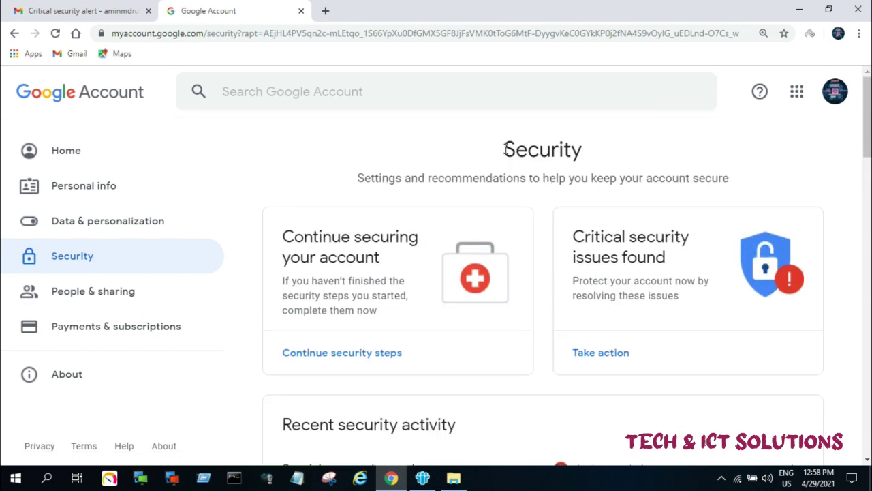
drag(505, 150, 601, 162)
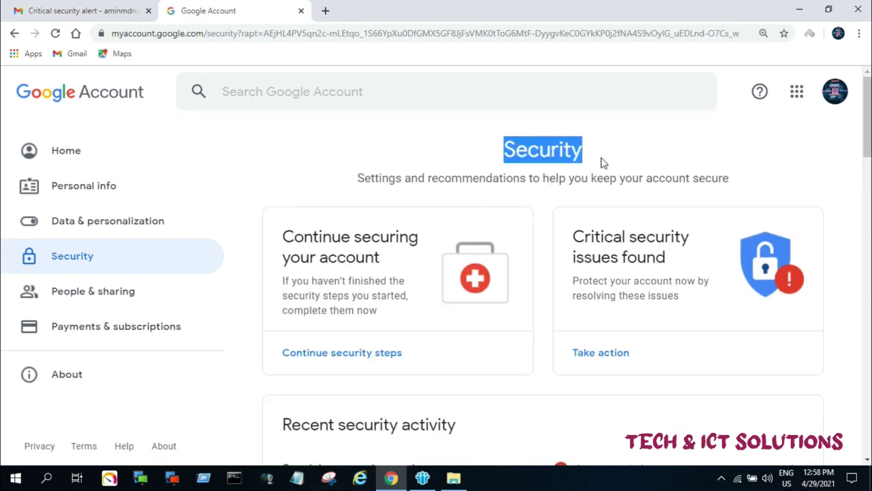
click(449, 166)
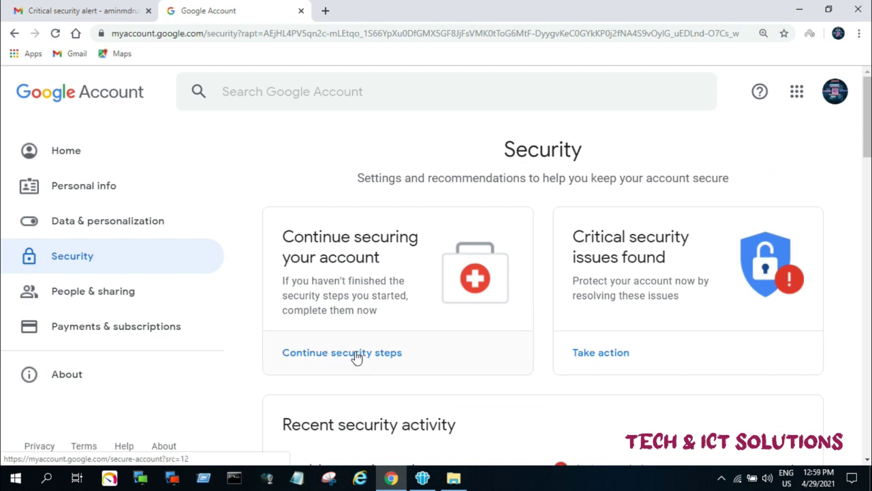
drag(275, 230, 609, 249)
Scroll through Recent security activity, Signing in to Google, and recovery options
scroll(606, 263, down, 2)
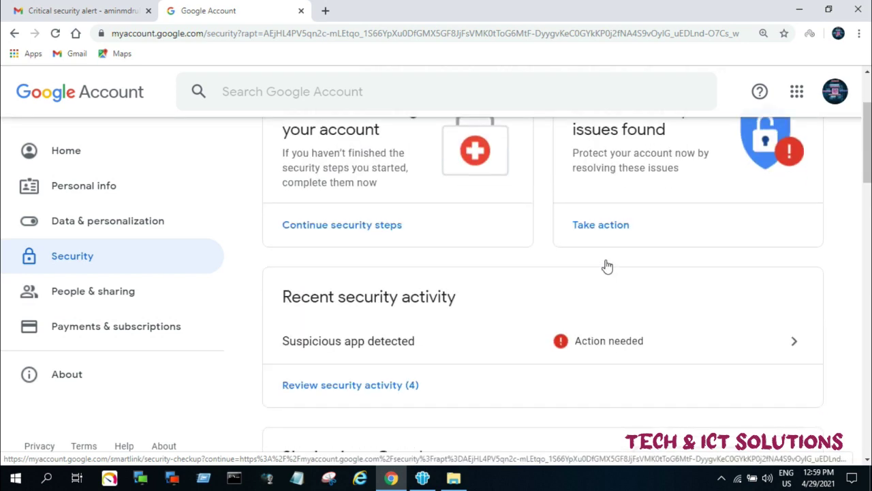
scroll(382, 310, down, 1)
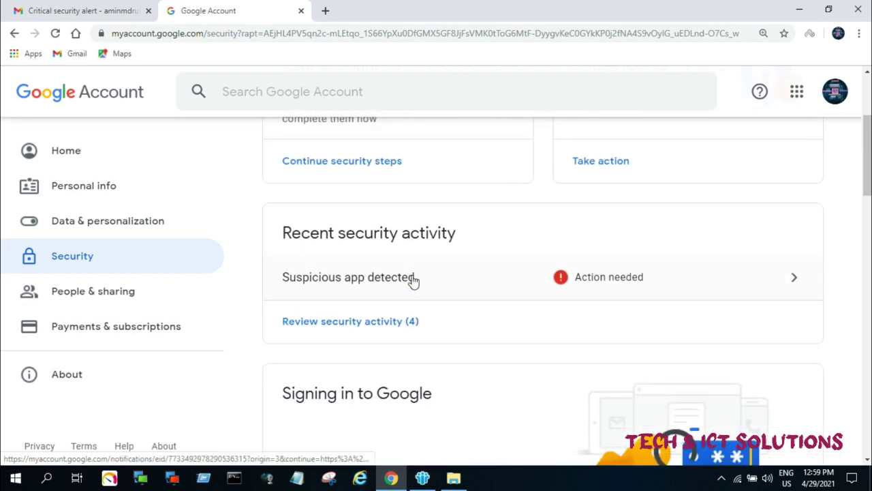
scroll(411, 272, down, 2)
scroll(429, 295, up, 1)
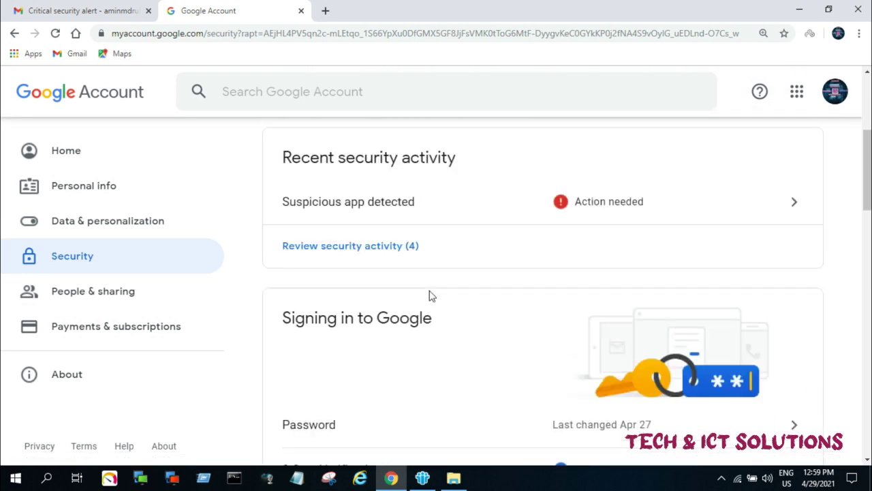
scroll(430, 295, down, 4)
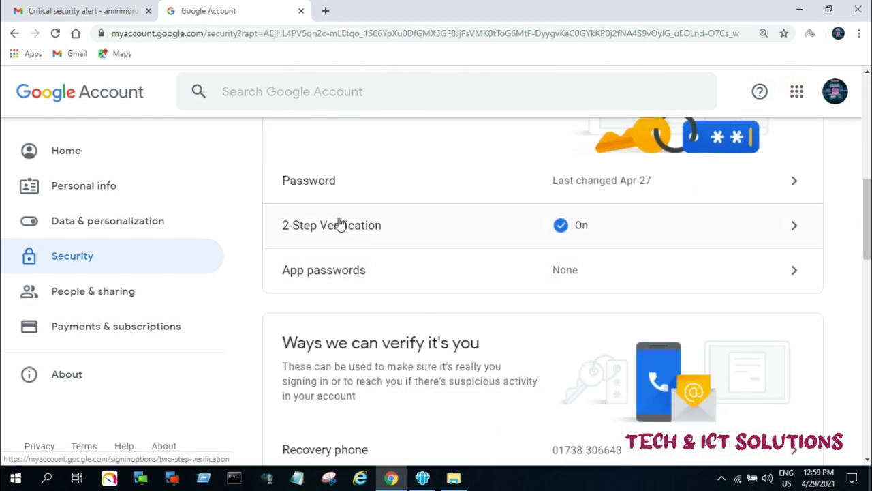
scroll(520, 250, down, 2)
scroll(390, 268, down, 1)
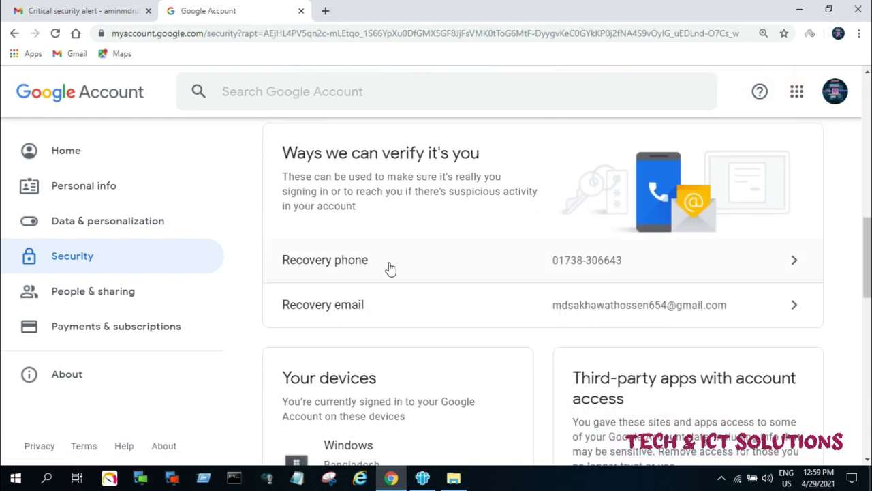
scroll(391, 268, up, 8)
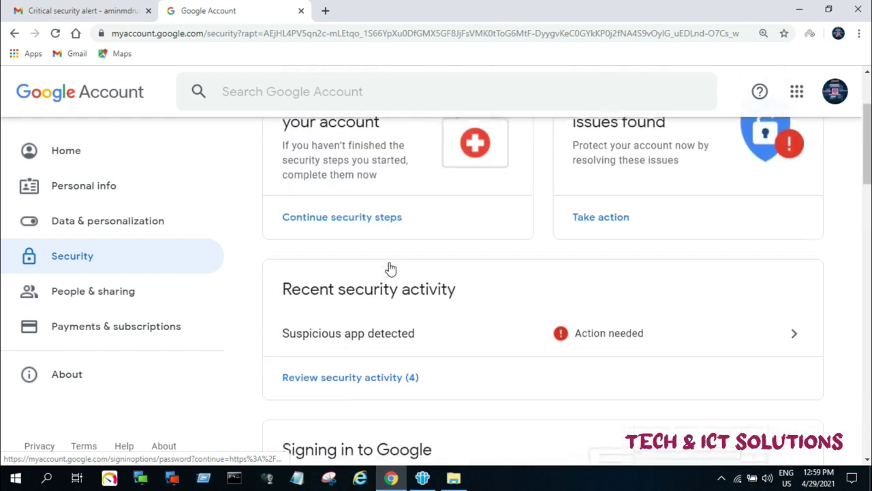
scroll(391, 267, up, 2)
scroll(411, 265, down, 2)
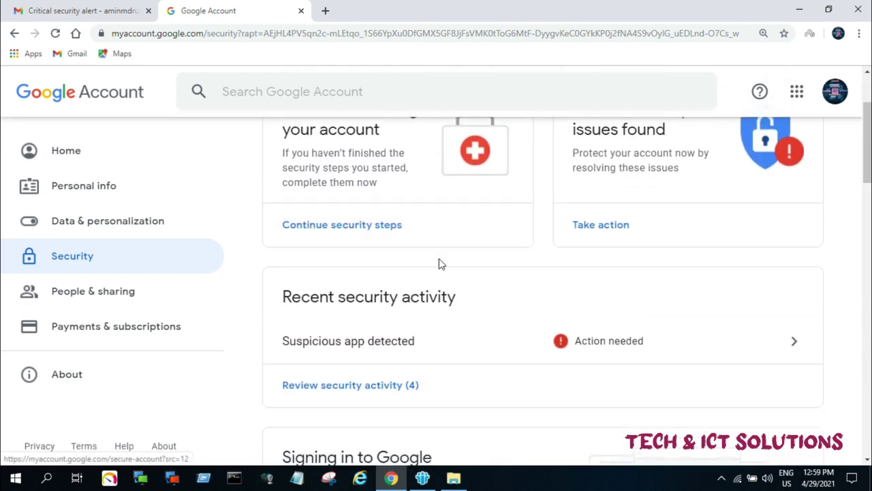
click(363, 230)
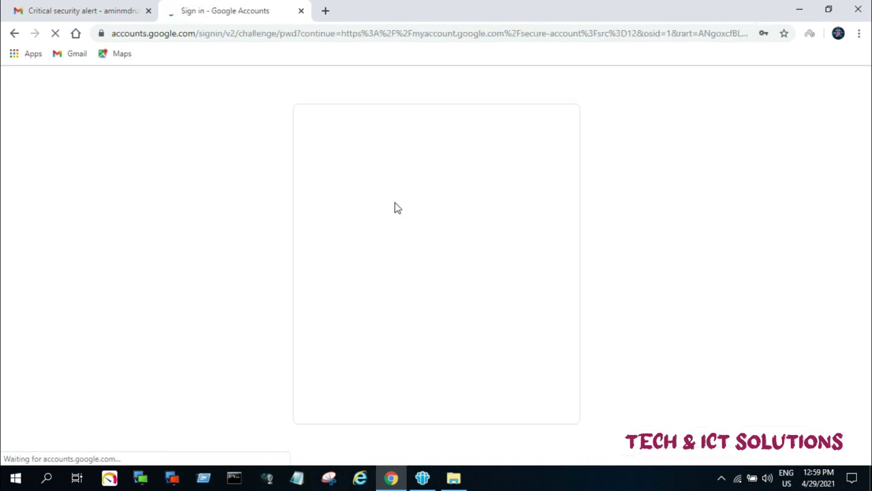
click(448, 266)
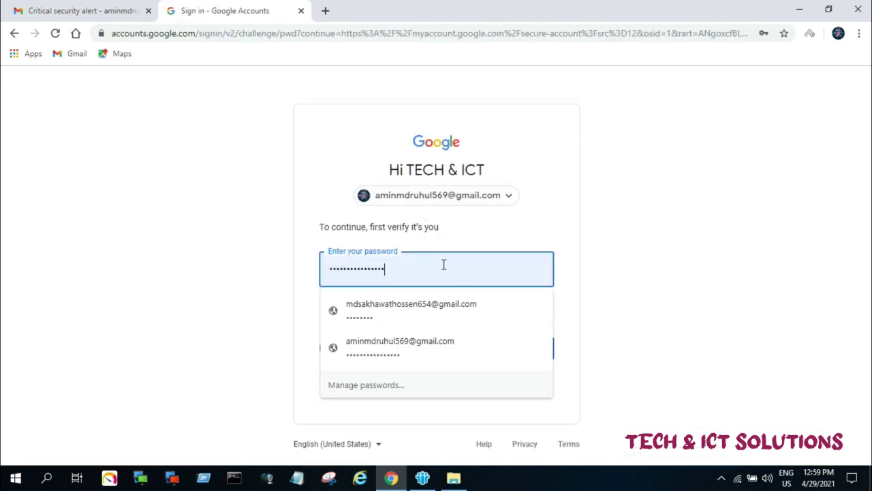
drag(431, 266, 301, 271)
click(411, 268)
click(200, 286)
click(521, 351)
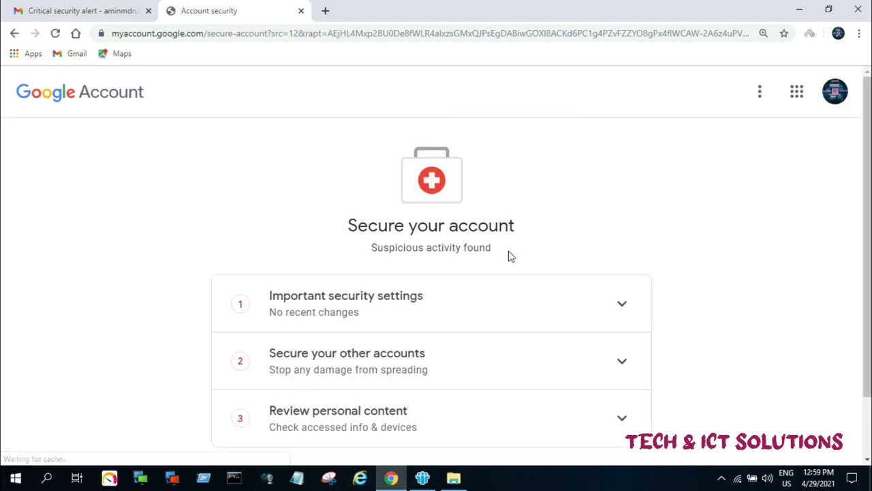
scroll(508, 253, down, 1)
click(455, 403)
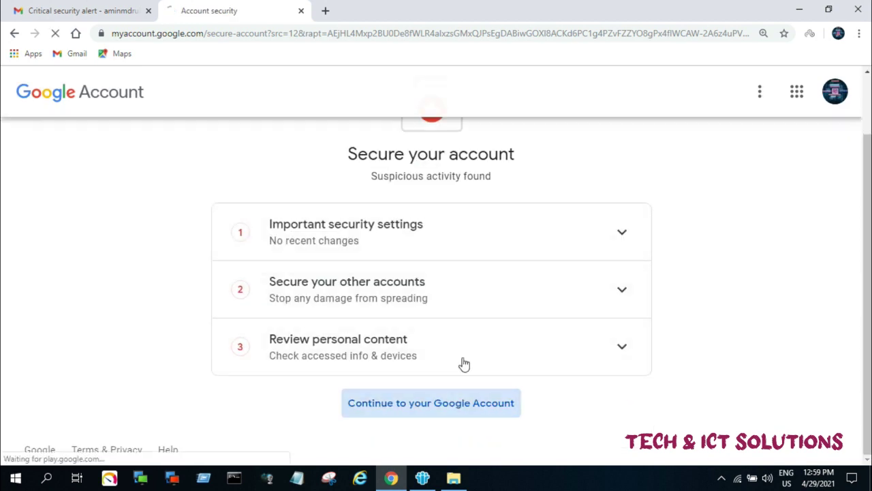
scroll(631, 288, down, 2)
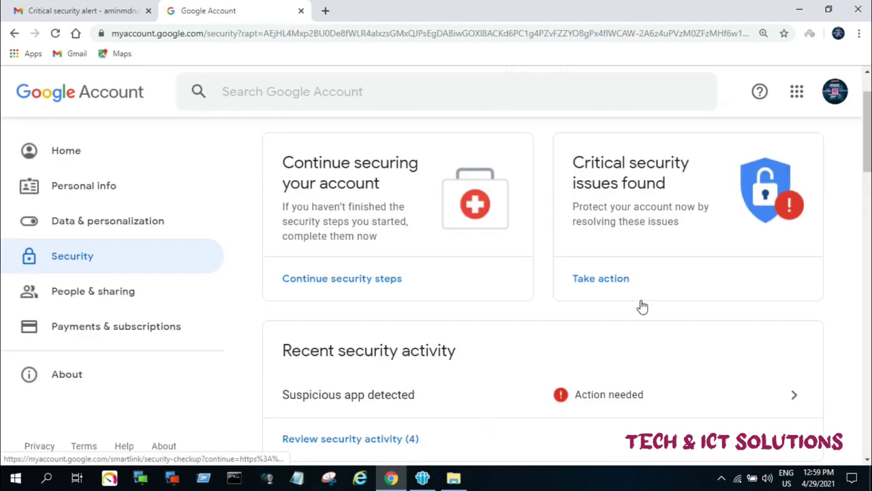
Open the Security Checkup via Take action and note its 1 issue found
click(615, 232)
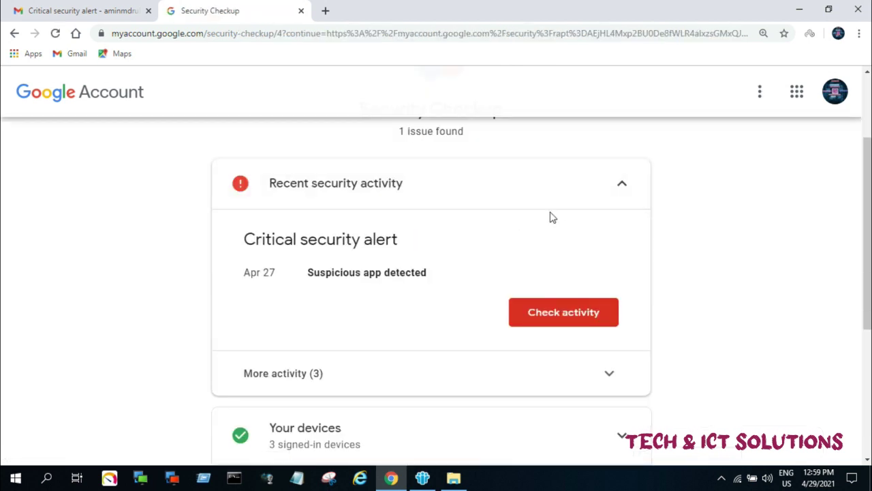
scroll(432, 204, up, 2)
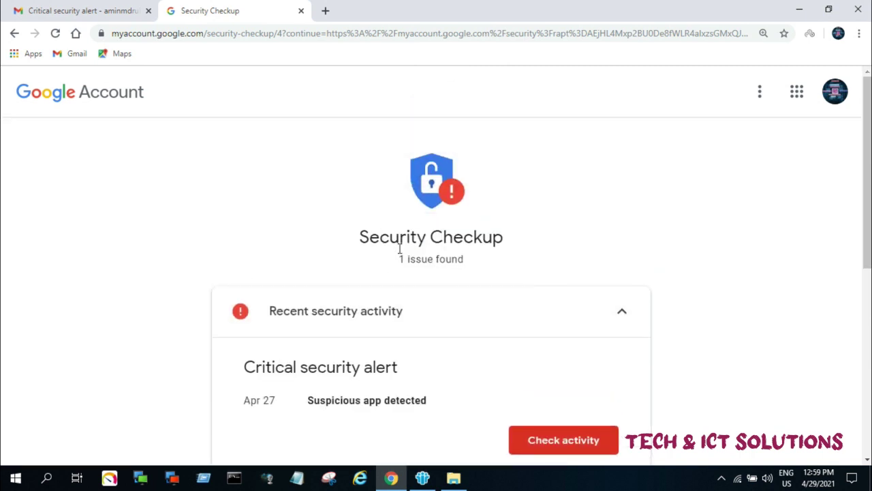
drag(395, 264, 470, 270)
click(297, 226)
Expand More activity (3) to read the entries, then collapse Recent security activity
scroll(327, 232, down, 2)
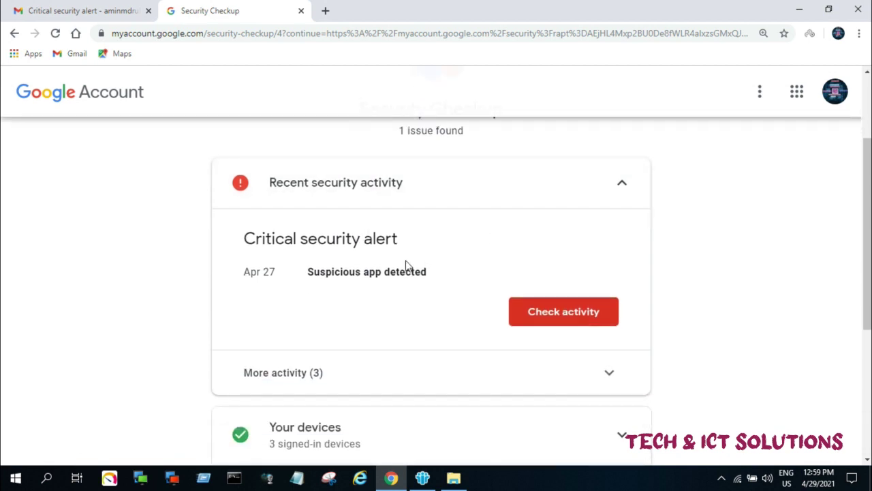
scroll(407, 259, down, 1)
click(549, 250)
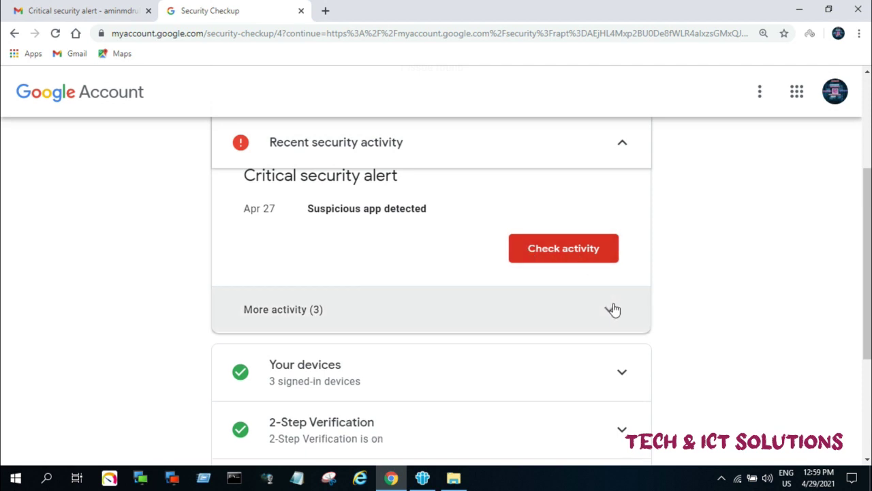
click(609, 309)
scroll(599, 306, down, 1)
scroll(598, 306, down, 1)
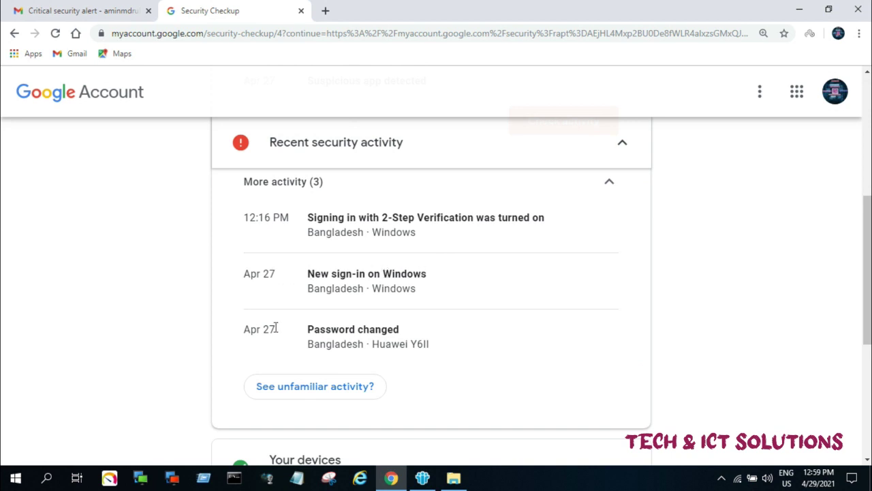
scroll(509, 300, up, 3)
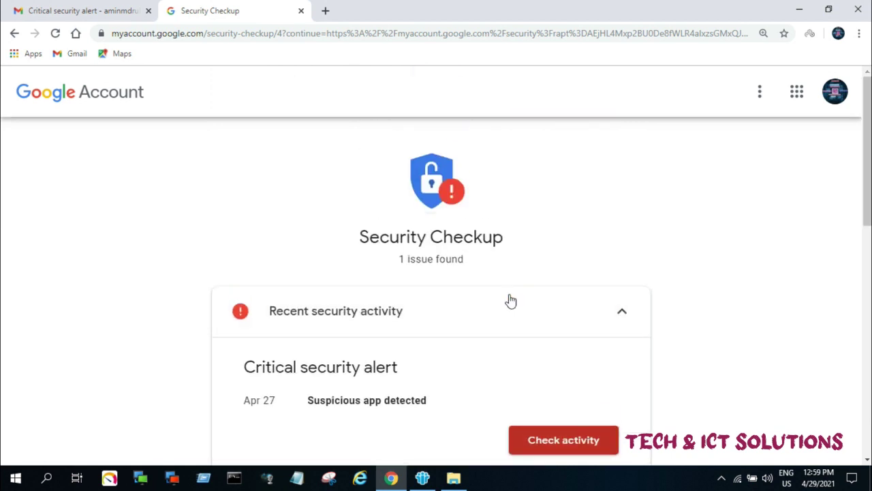
click(626, 314)
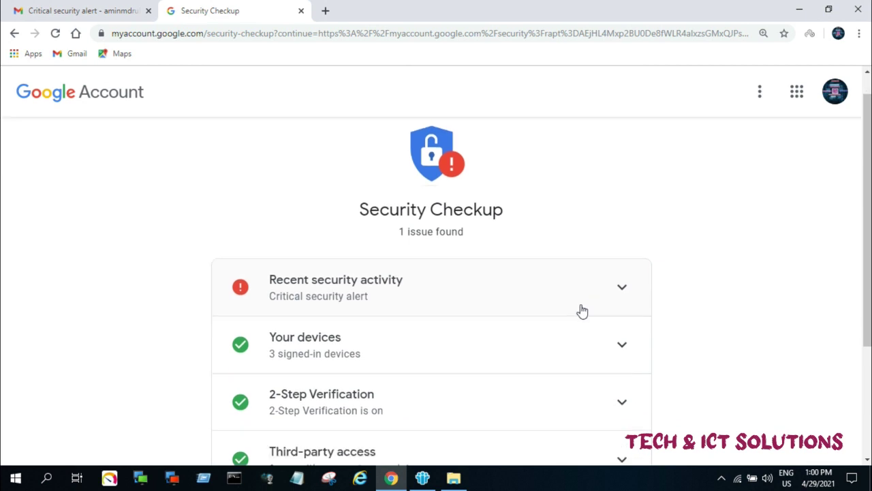
Expand Your devices to review the three signed-in devices
scroll(580, 309, down, 3)
click(366, 182)
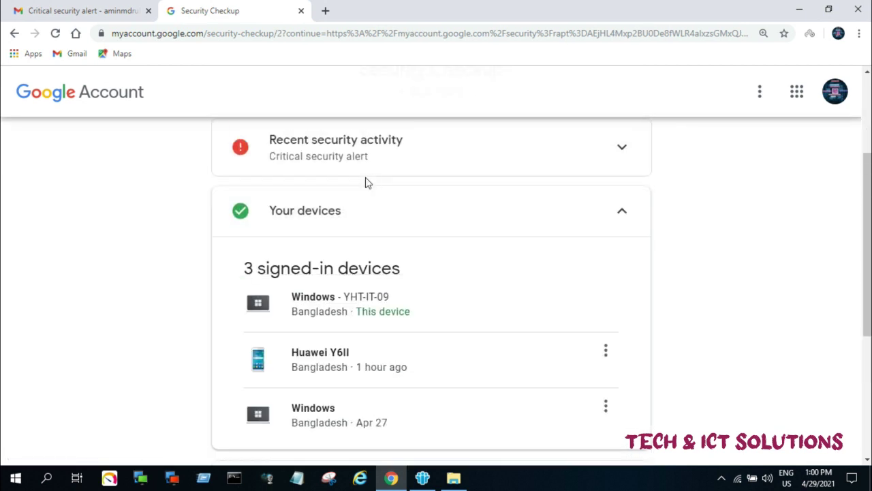
scroll(406, 242, down, 1)
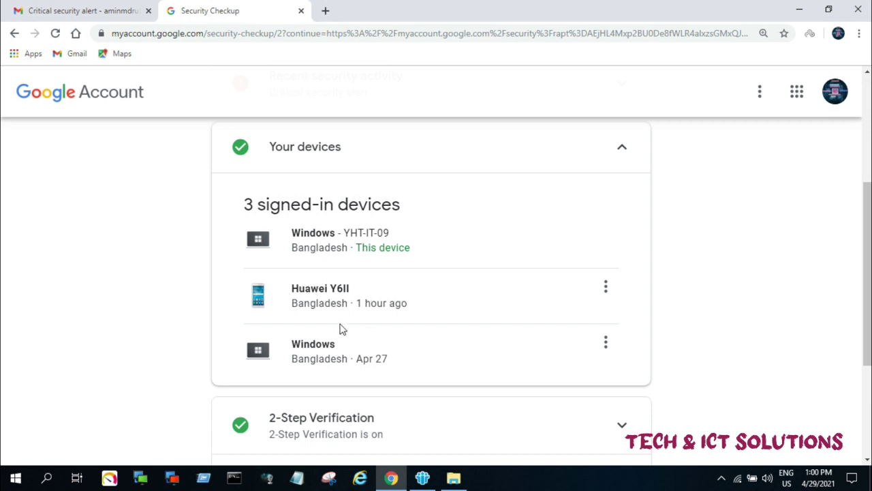
scroll(460, 284, down, 3)
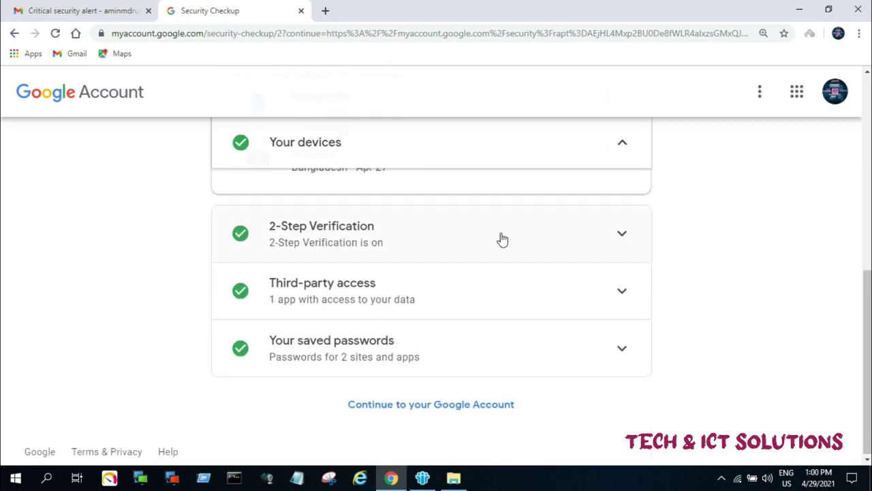
Check 2-Step Verification methods, then expand Third-party access showing WhatsApp Messenger's Drive access
click(618, 235)
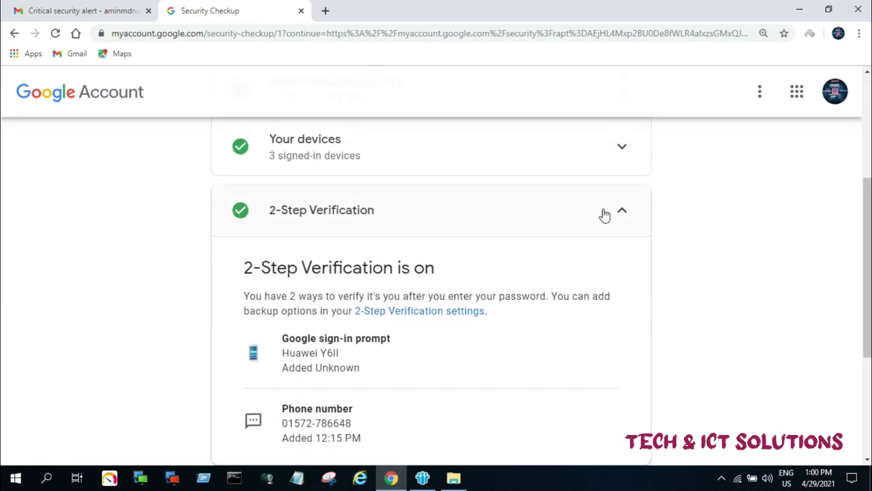
click(626, 212)
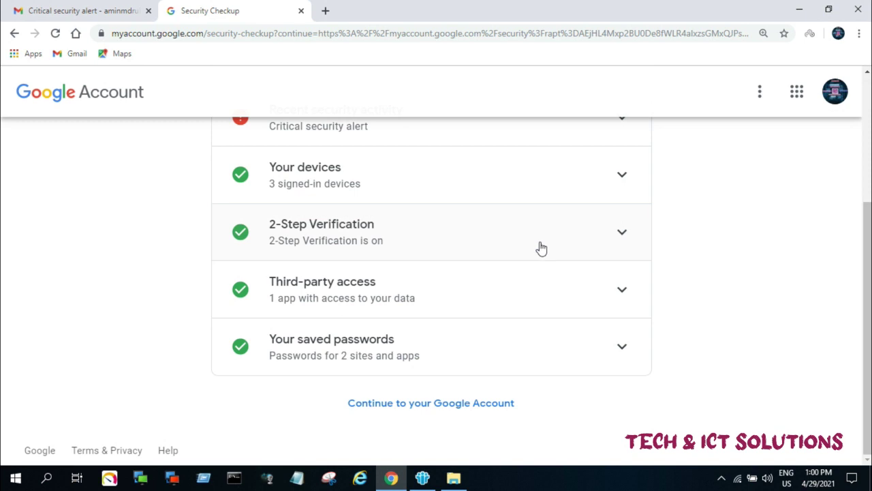
click(623, 292)
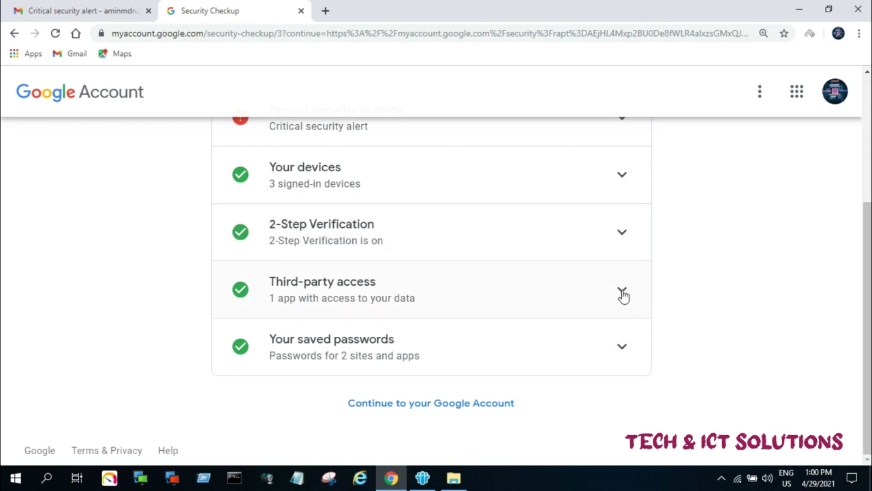
scroll(606, 285, down, 1)
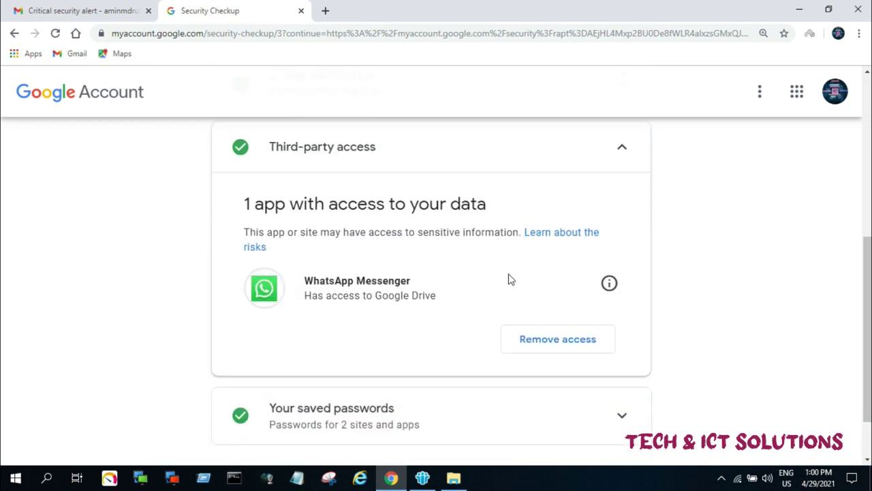